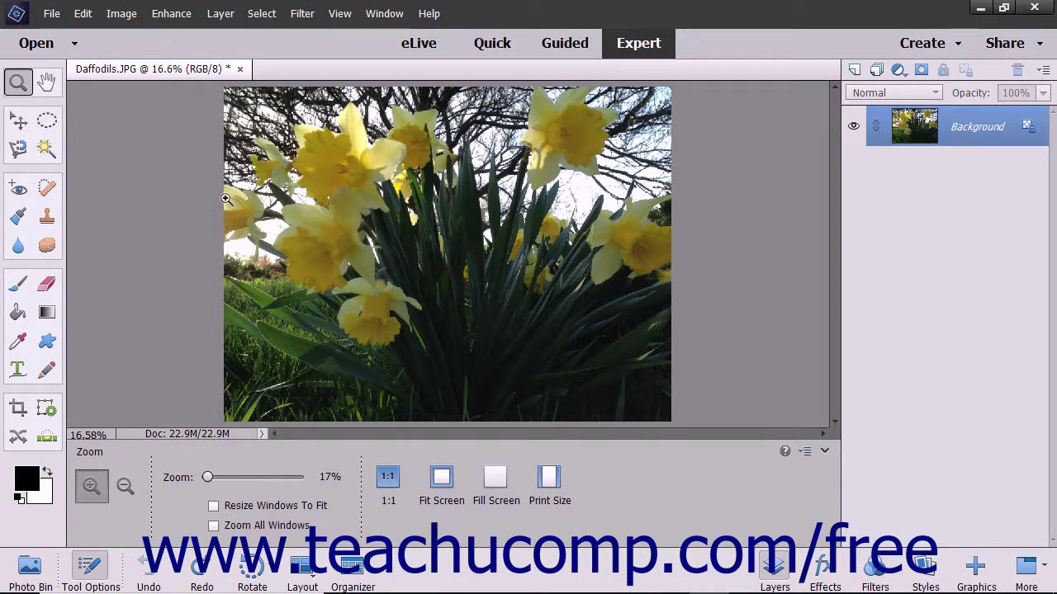
- Preview the Angled Strokes effect on the photo, then discard it, leaving the photo unchanged
click(300, 14)
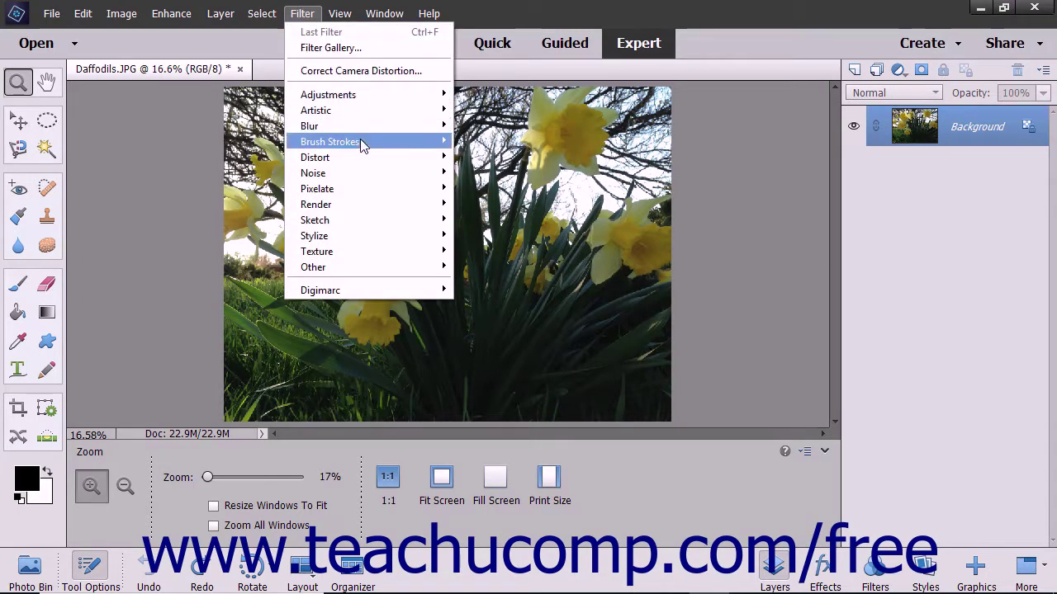
mouse_move(362, 143)
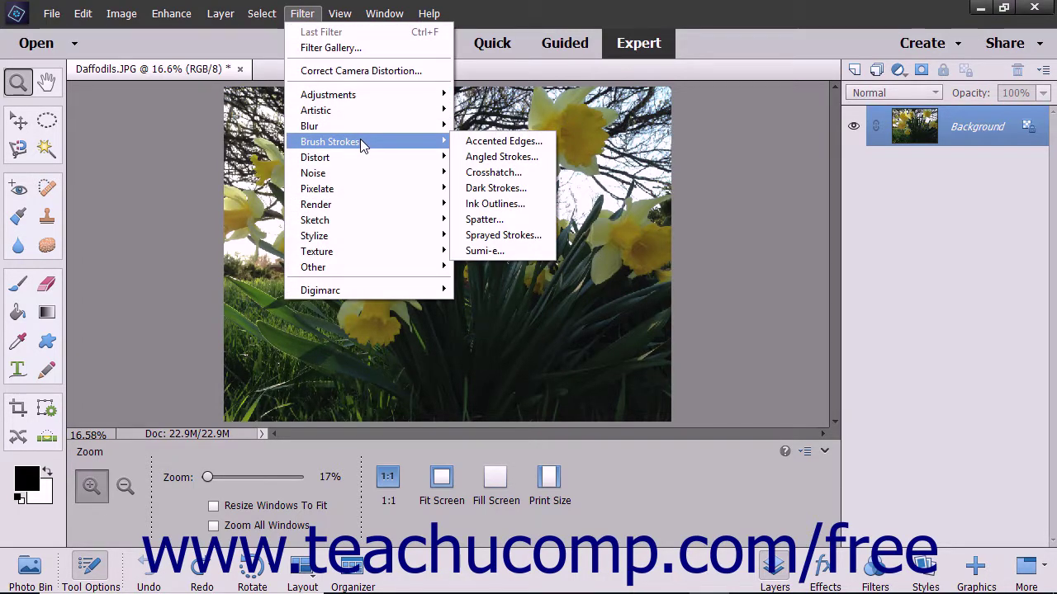
click(478, 162)
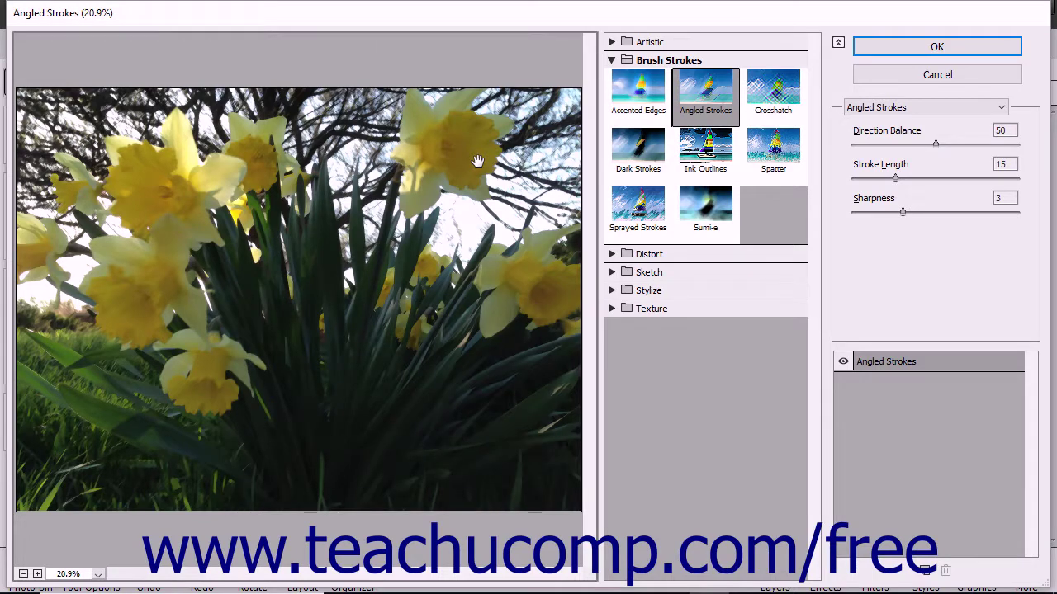
click(887, 76)
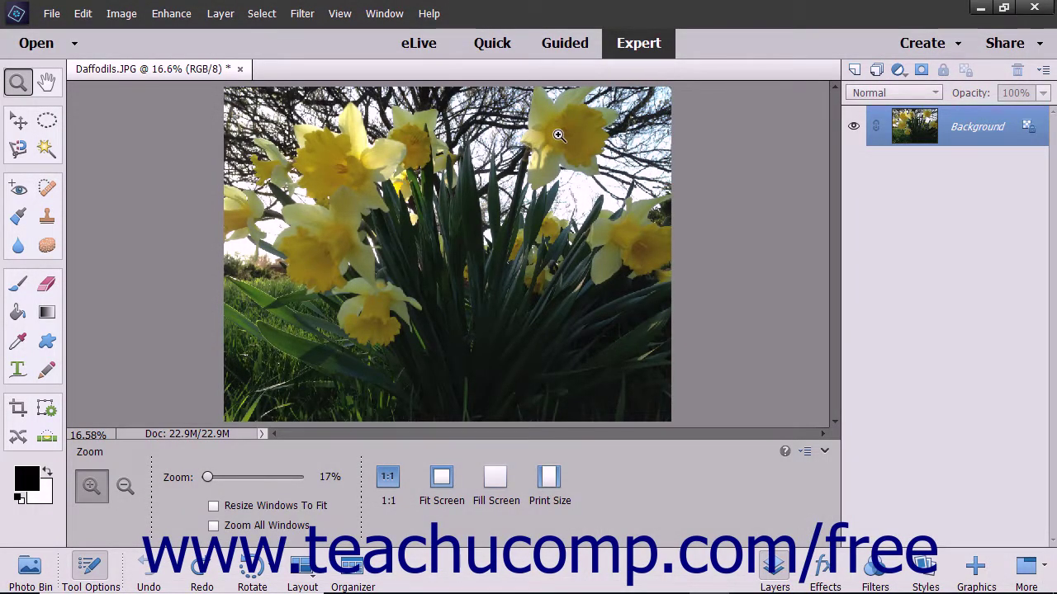
- Switch the panel to filter thumbnails and choose the Noise category
click(382, 14)
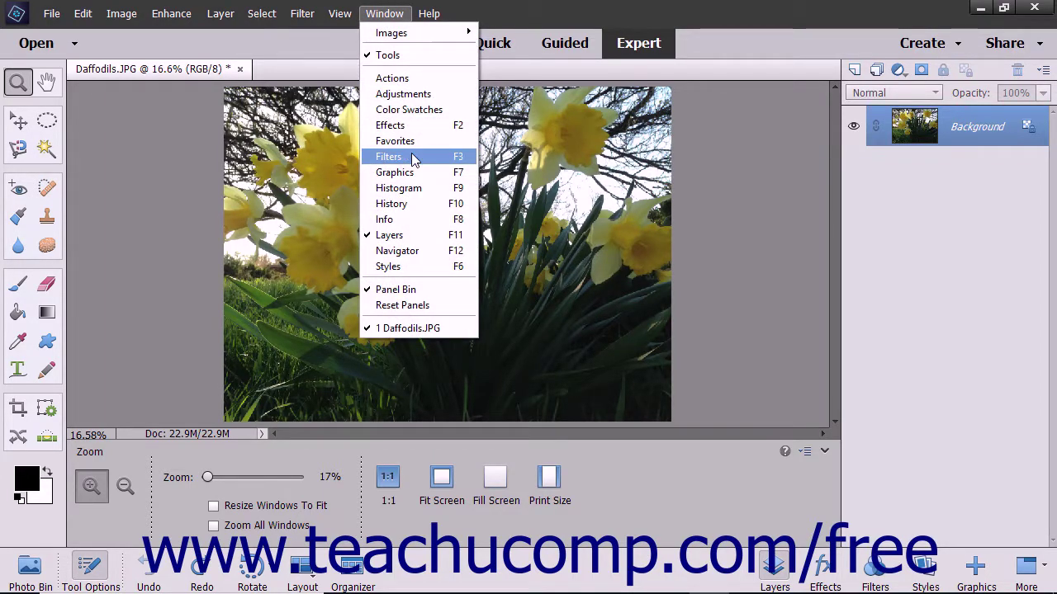
click(384, 13)
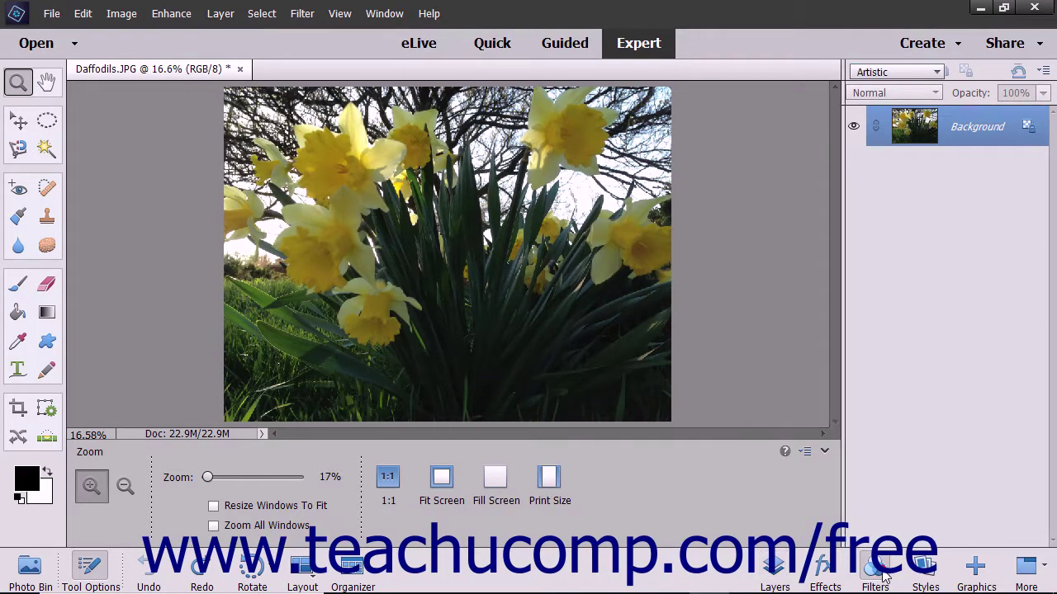
click(877, 571)
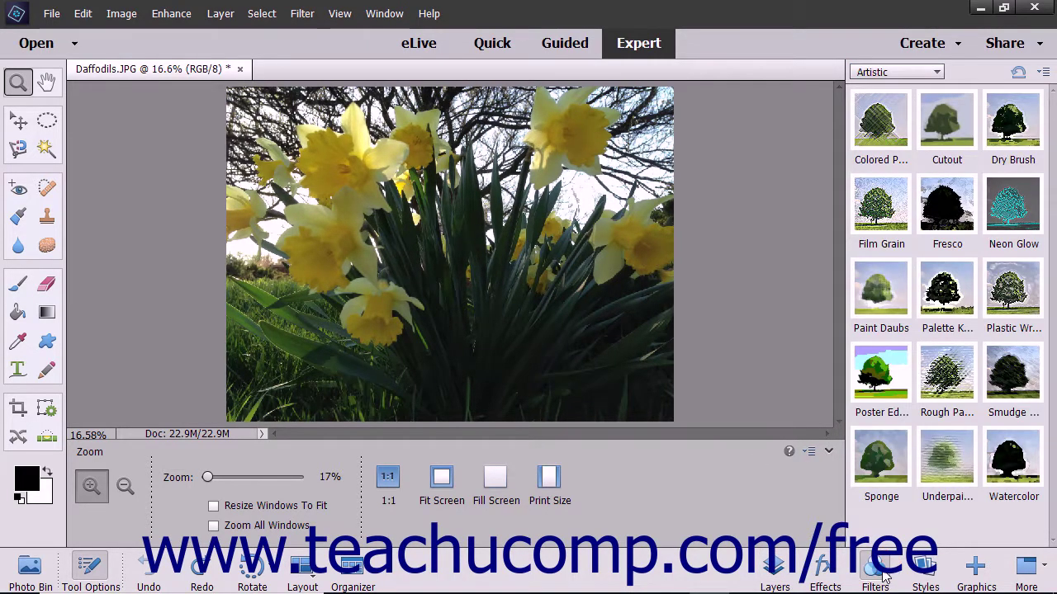
click(936, 72)
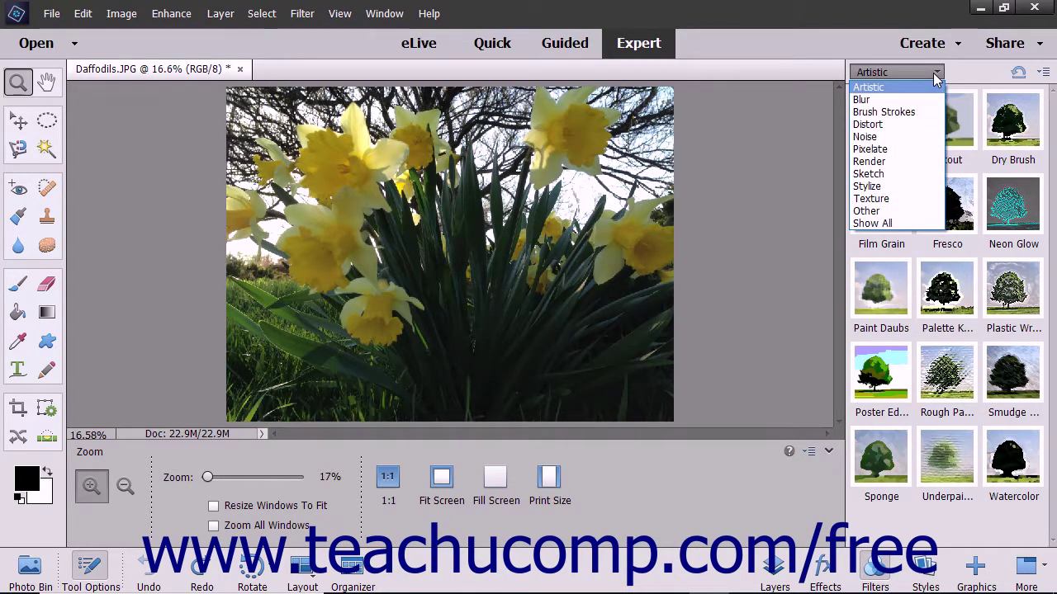
click(882, 136)
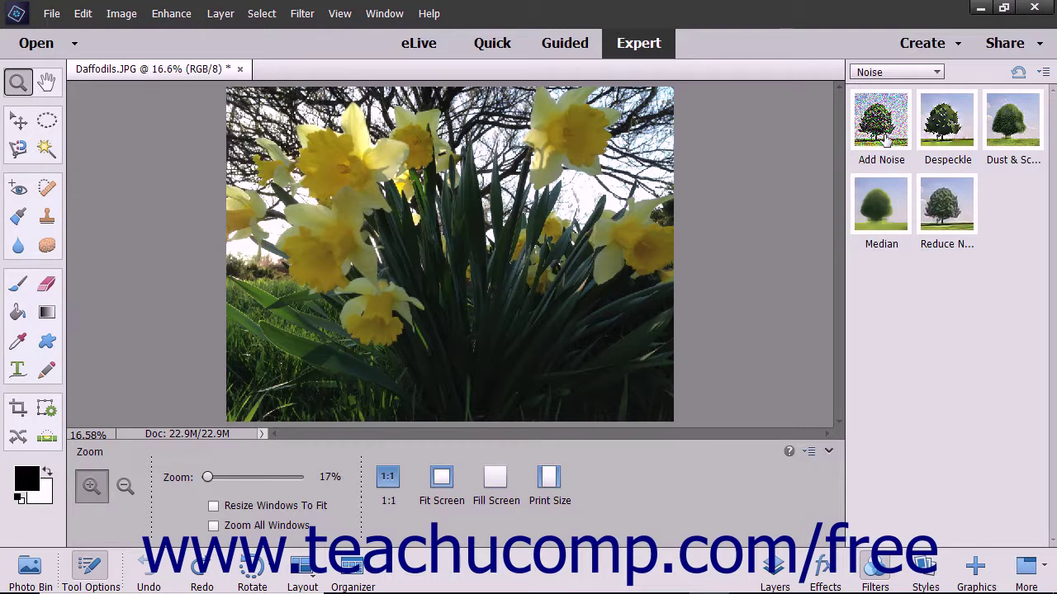
click(885, 138)
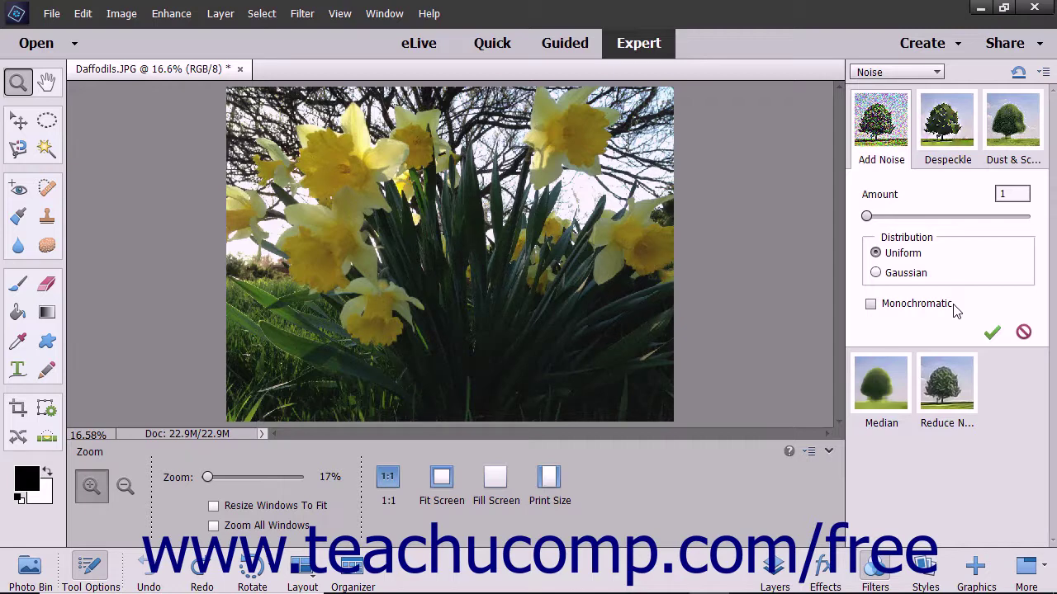
drag(867, 215, 923, 217)
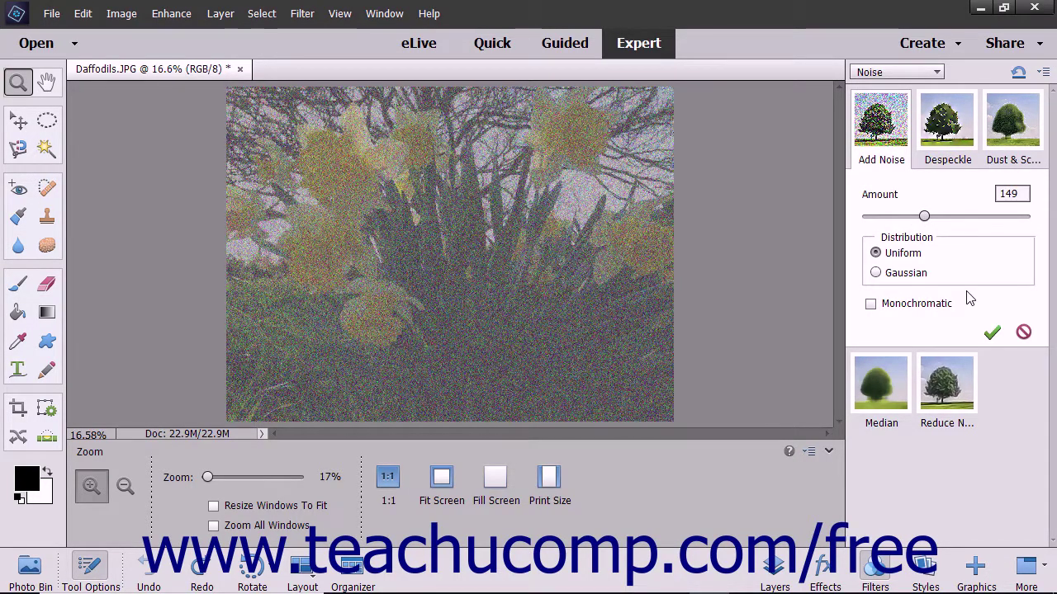
click(1023, 332)
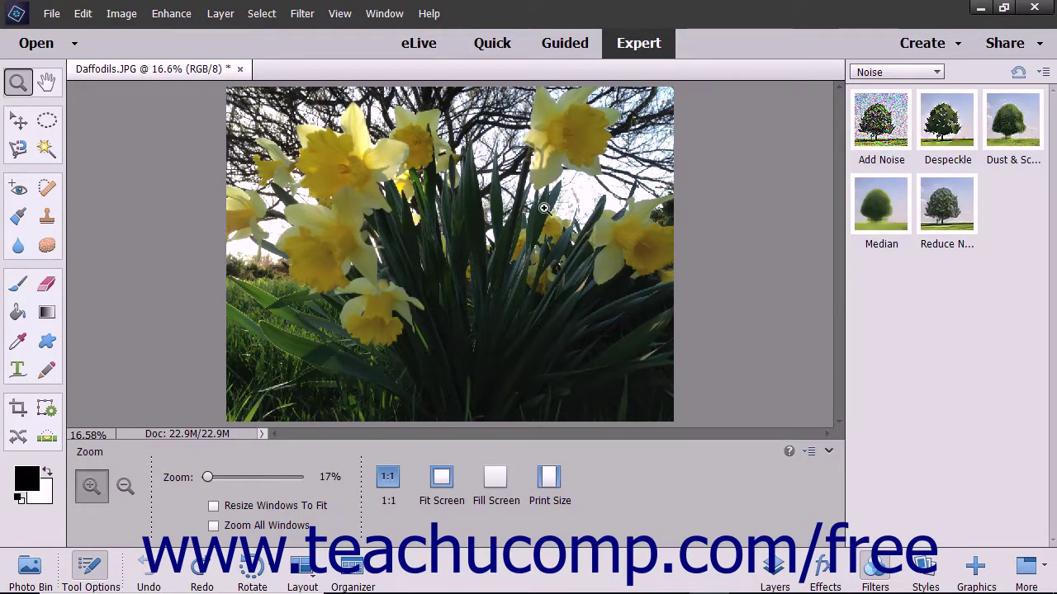
click(304, 14)
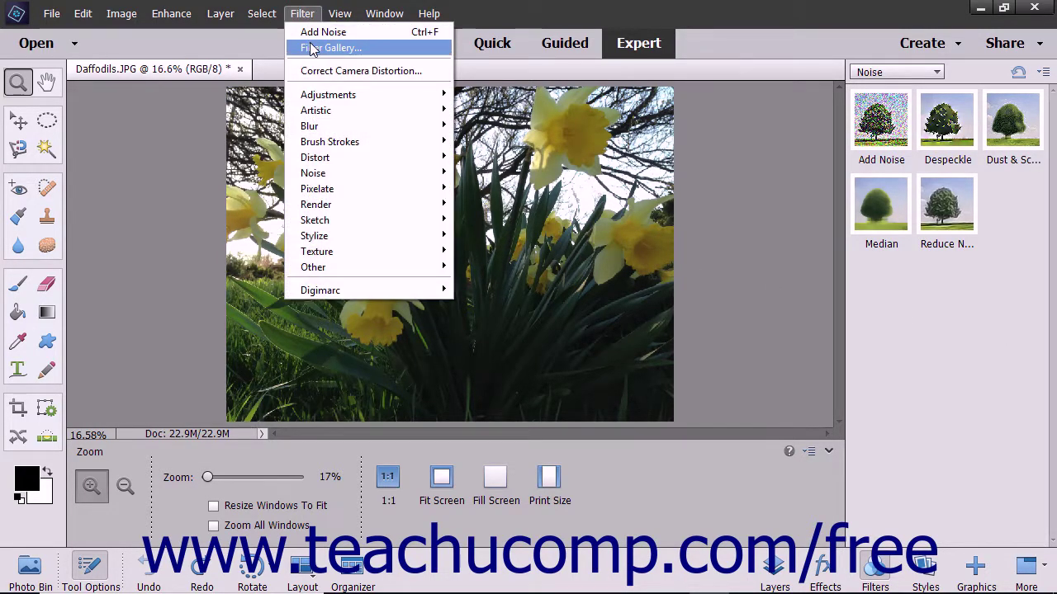
- Open Filter Gallery on the daffodils and fit the whole photo in the preview
click(312, 48)
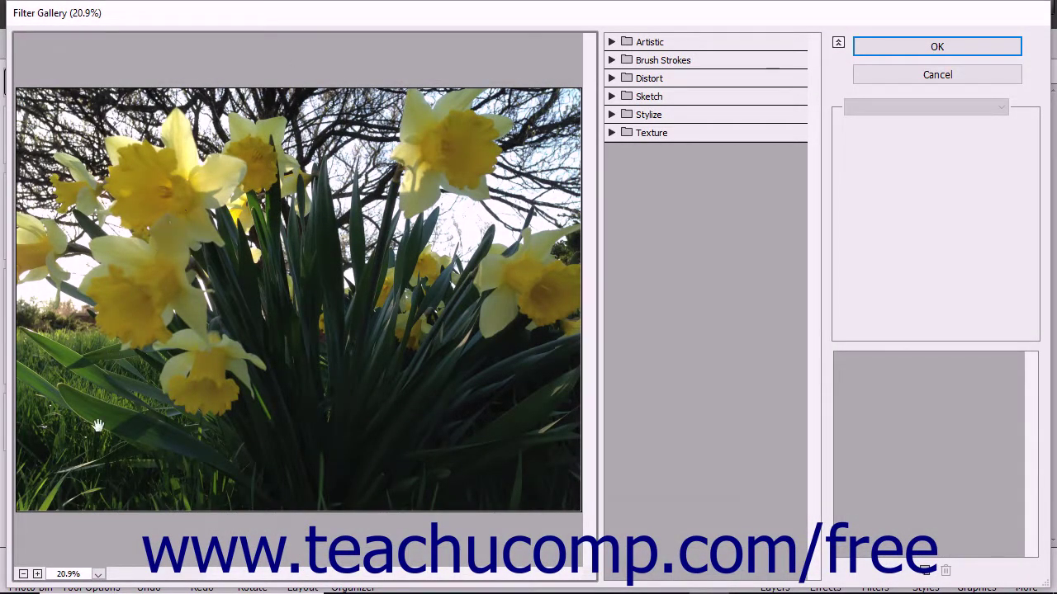
click(38, 575)
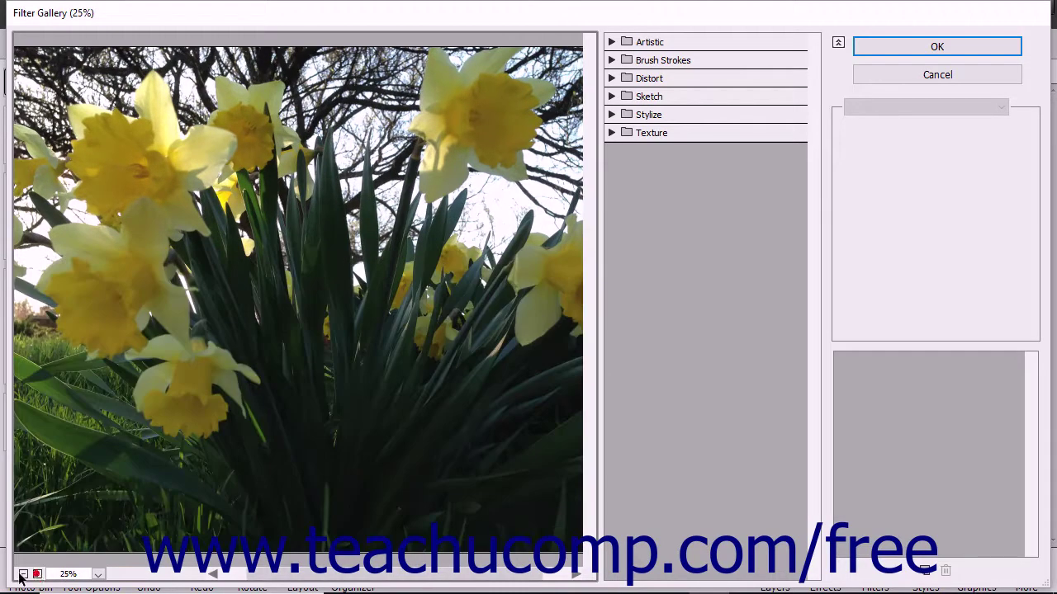
click(23, 574)
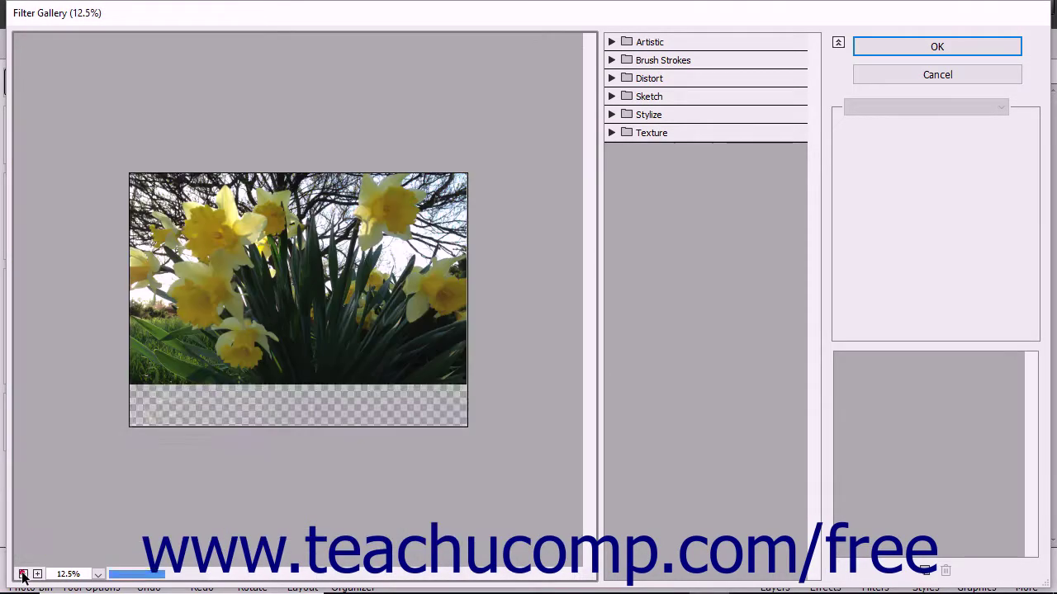
click(97, 575)
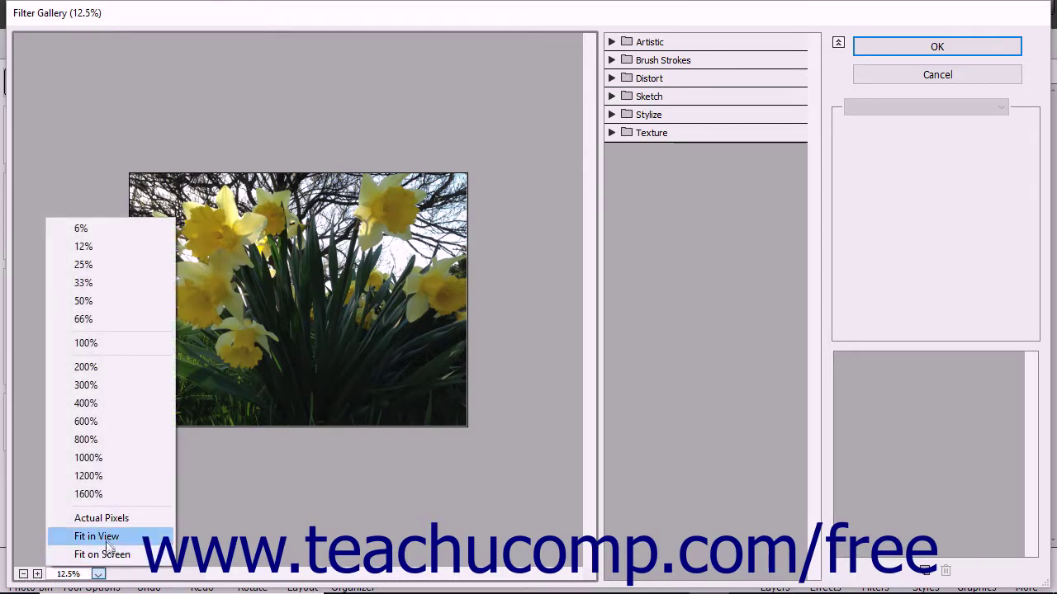
click(103, 536)
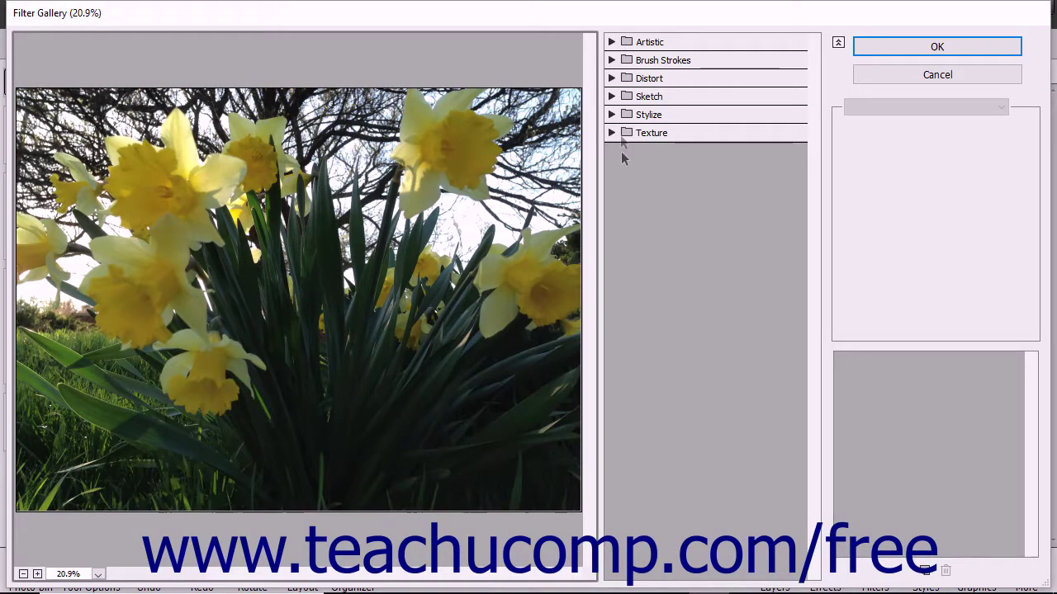
- Preview Brush Strokes > Accented Edges at Edge Width 2, Edge Brightness 38, Smoothness 5
click(612, 61)
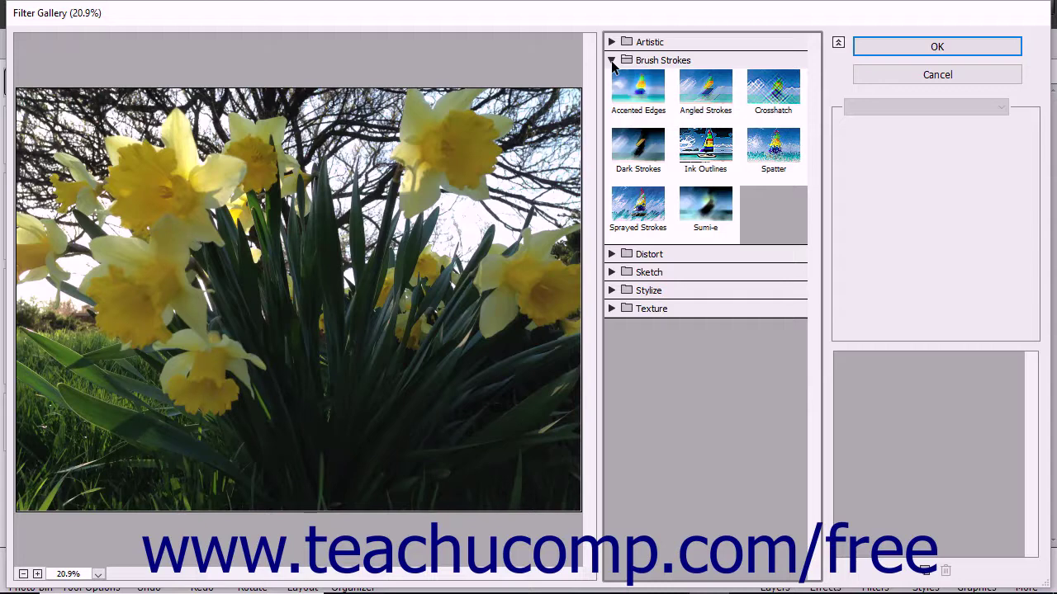
click(637, 95)
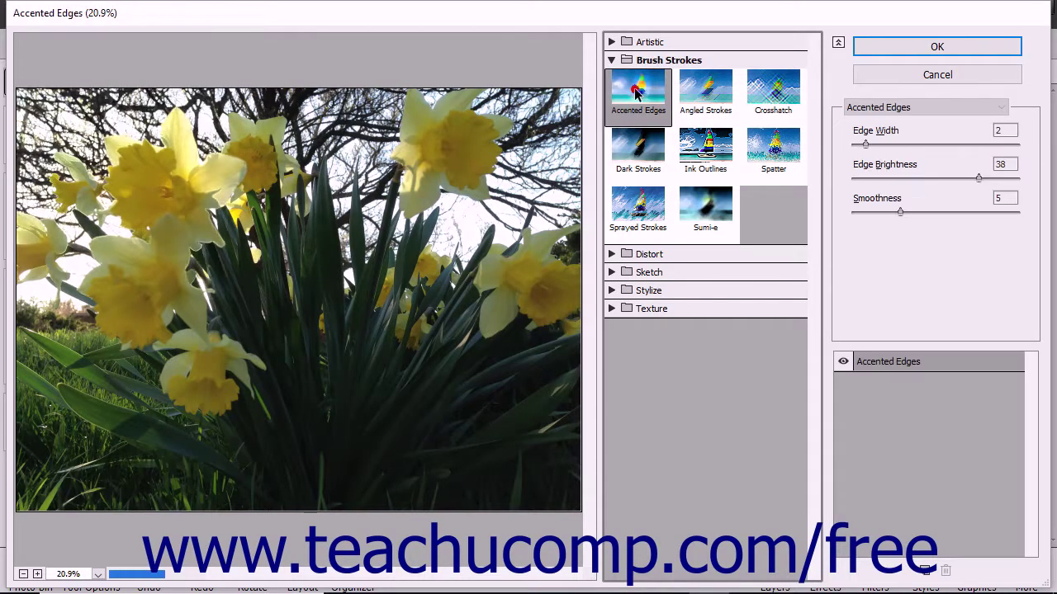
click(866, 146)
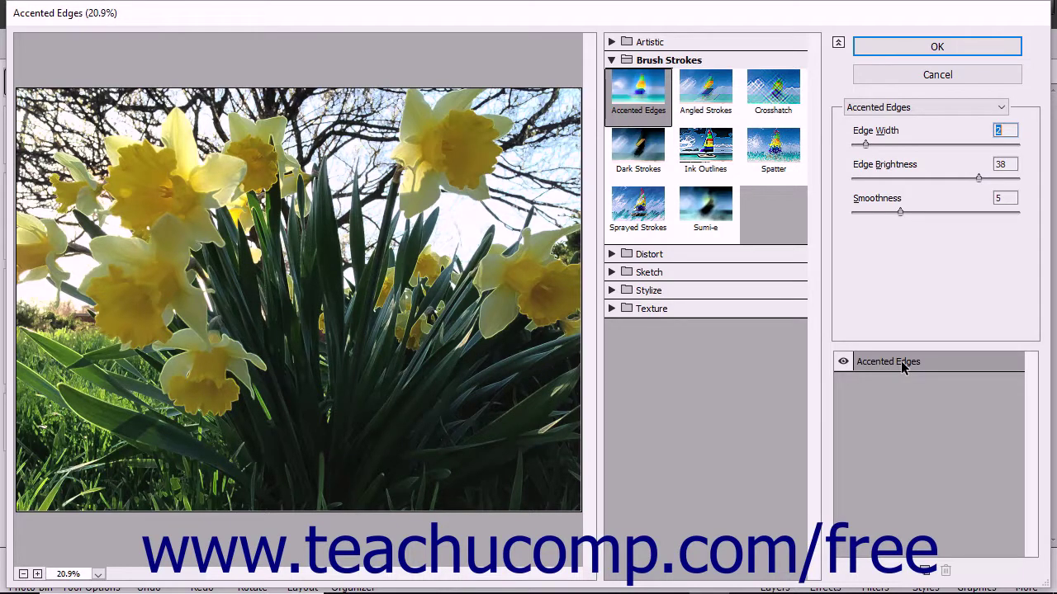
- Add a second effect layer and change it to Distort > Glass
click(923, 570)
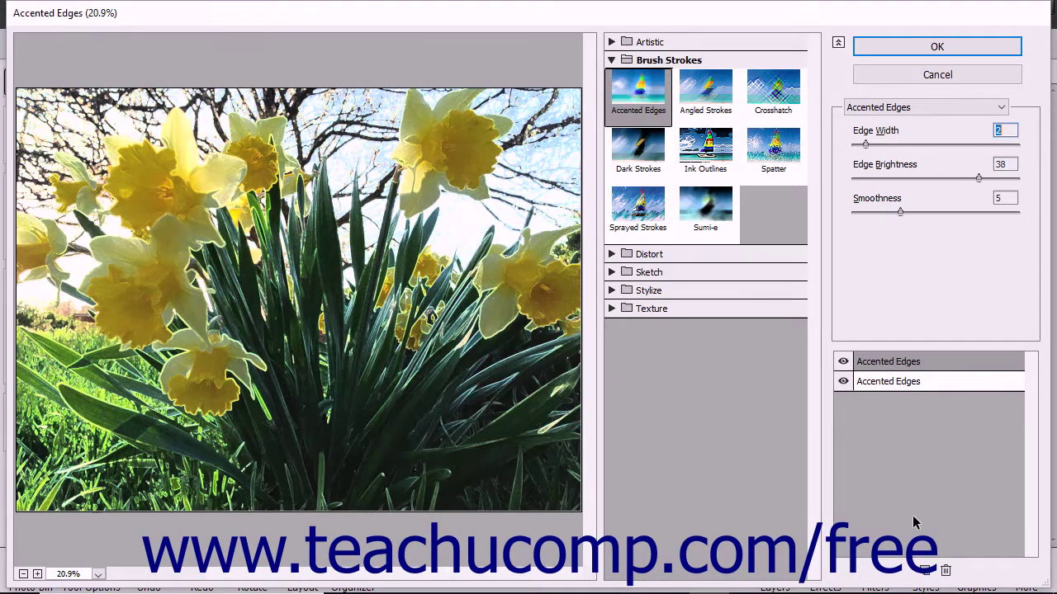
click(911, 365)
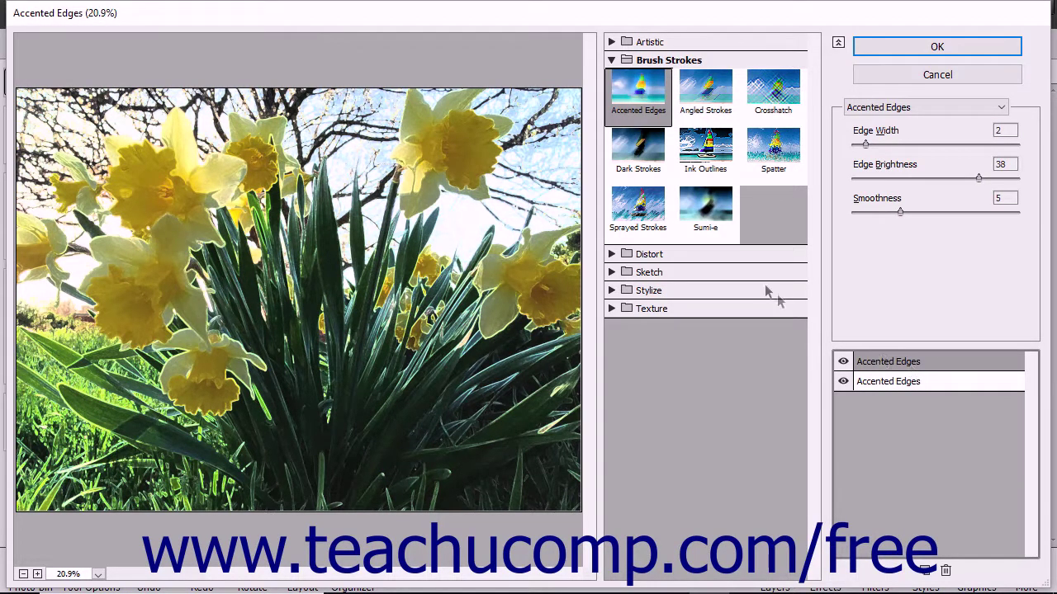
click(648, 254)
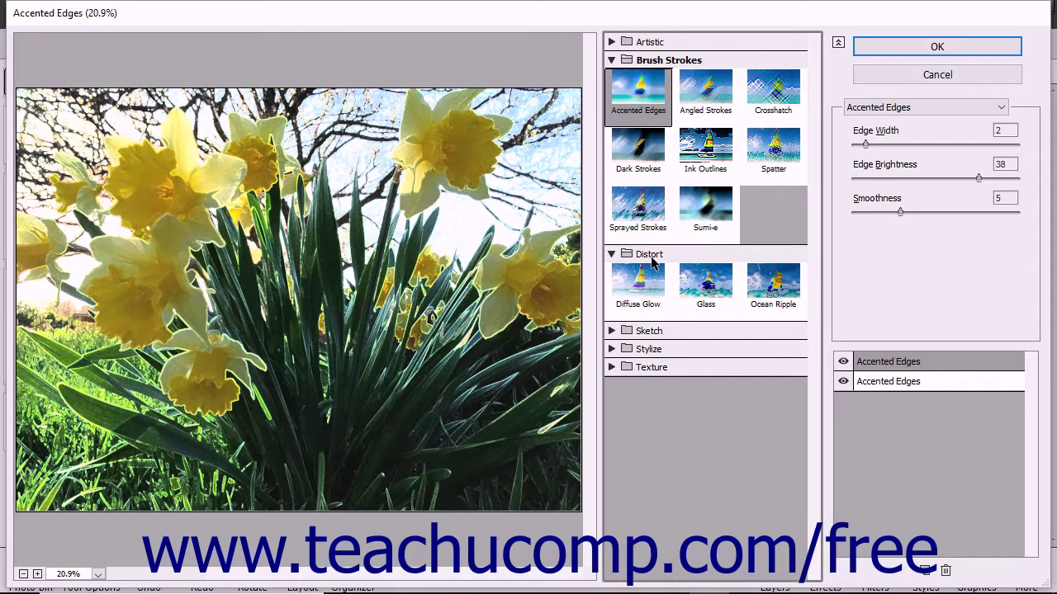
click(700, 293)
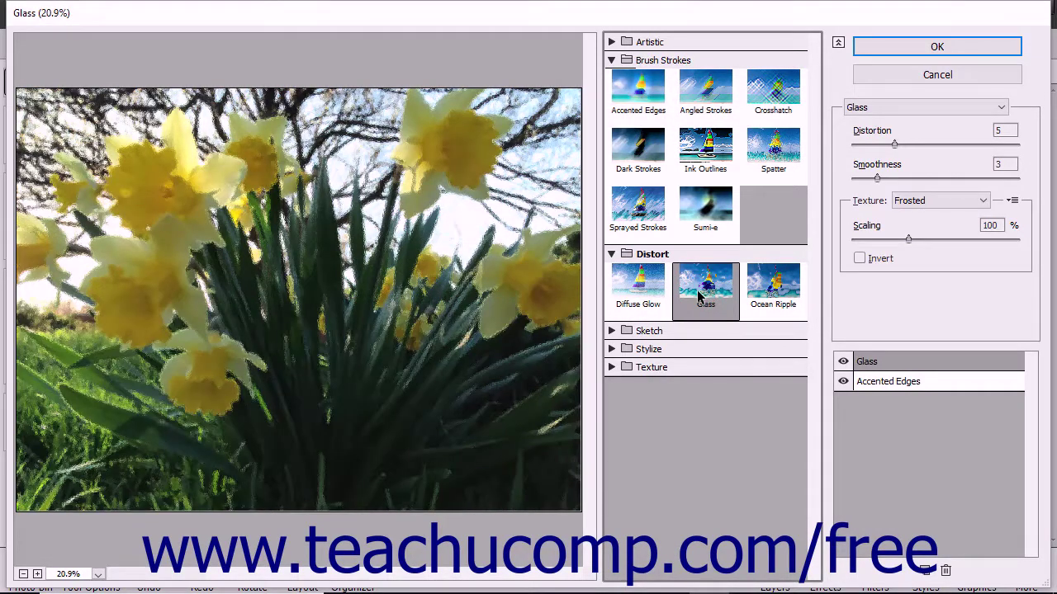
- Move Accented Edges above Glass, then delete the Accented Edges effect layer
click(885, 385)
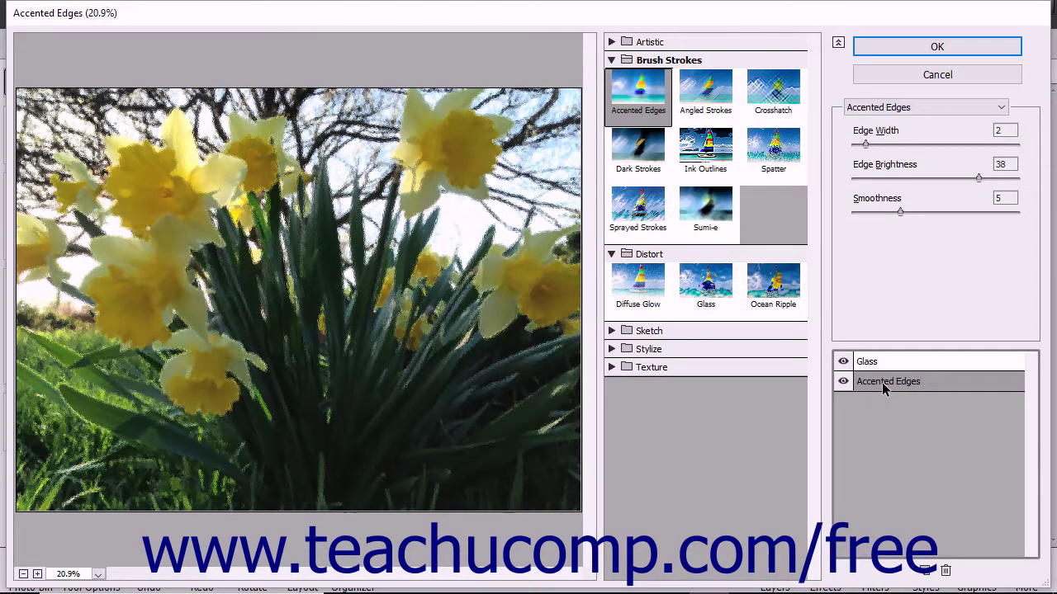
drag(883, 388, 887, 360)
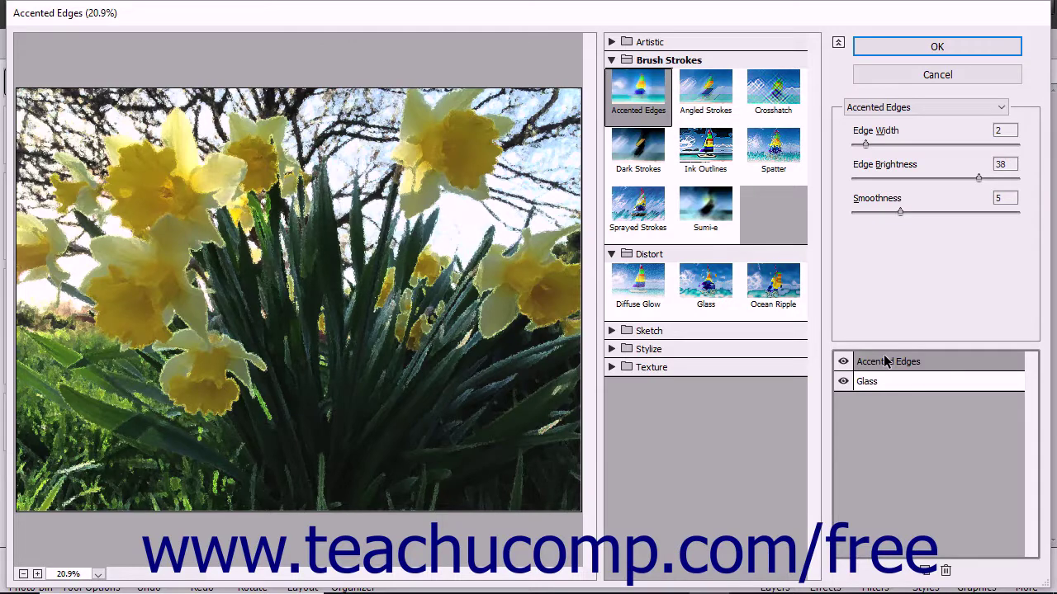
click(945, 571)
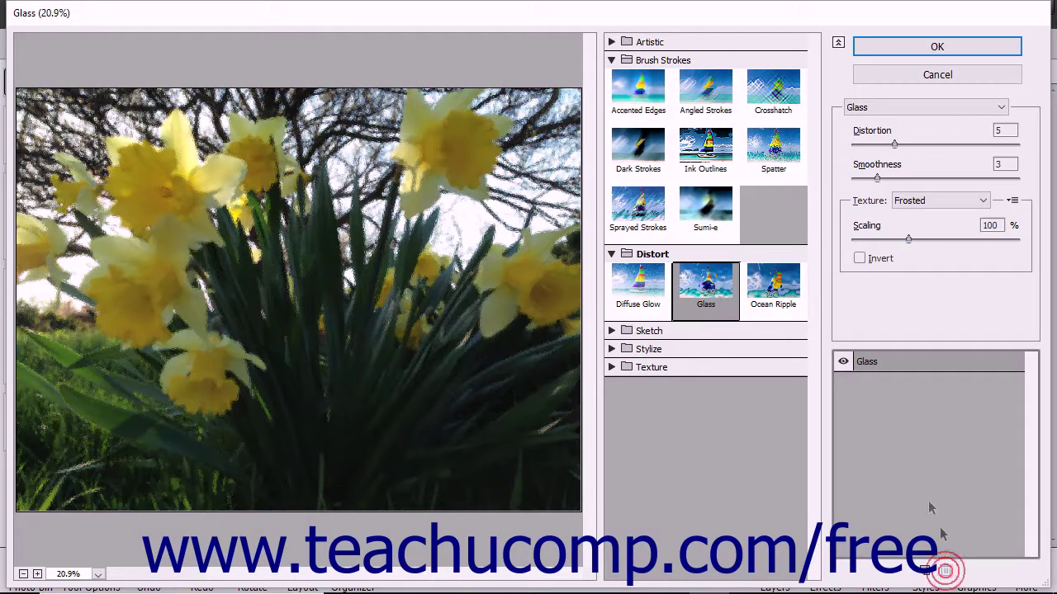
- Commit the Glass filter to the daffodils photo and show its layers
click(924, 48)
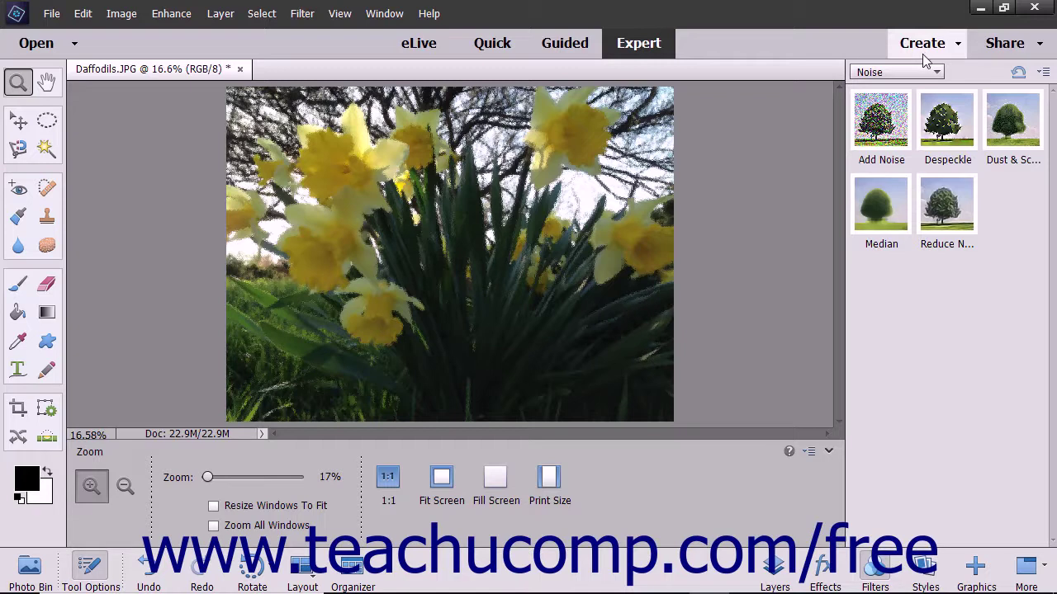
click(775, 568)
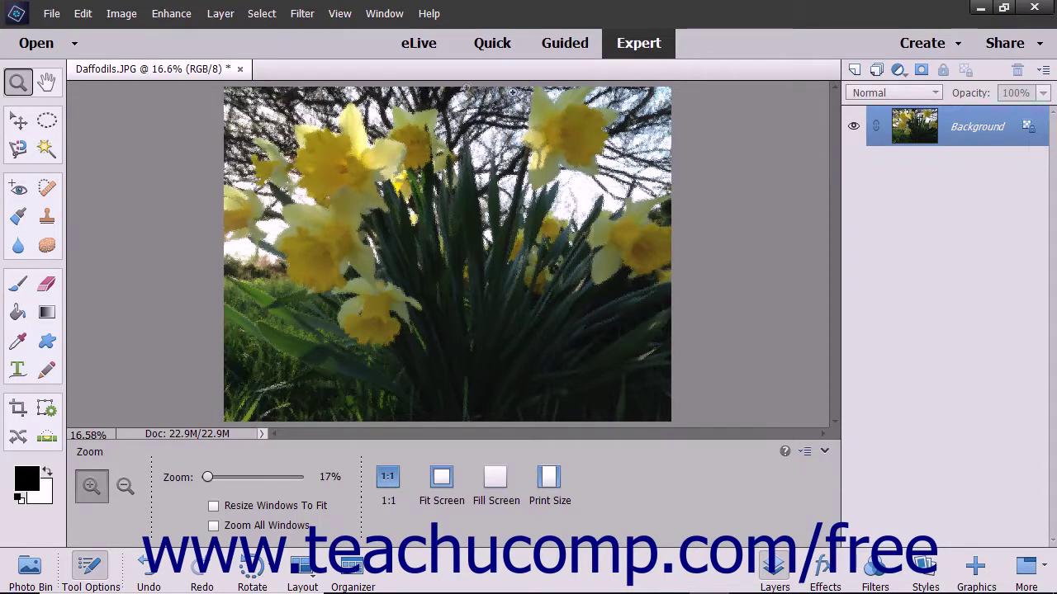
click(304, 15)
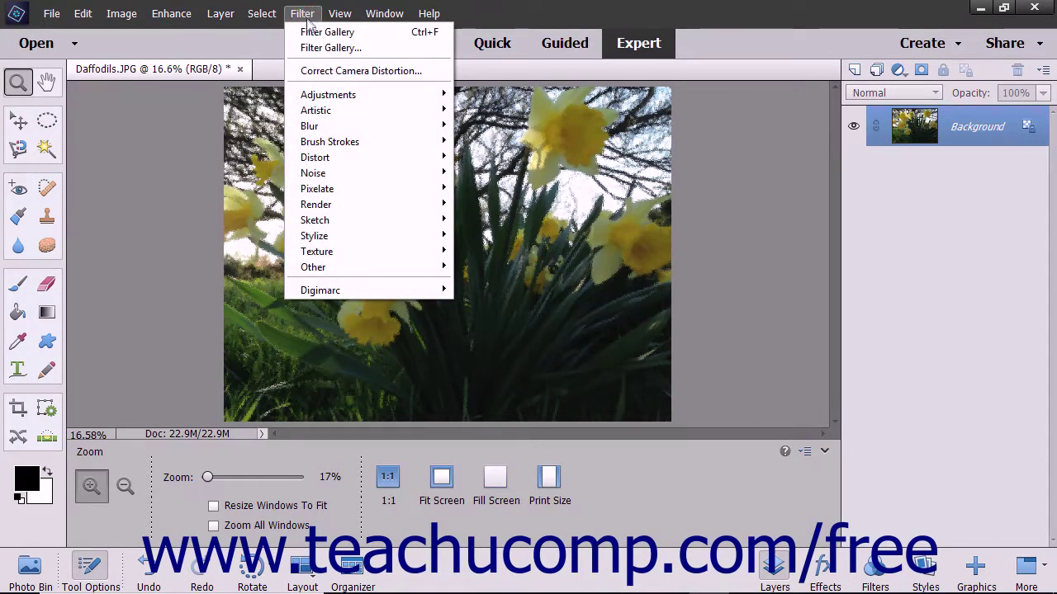
mouse_move(318, 158)
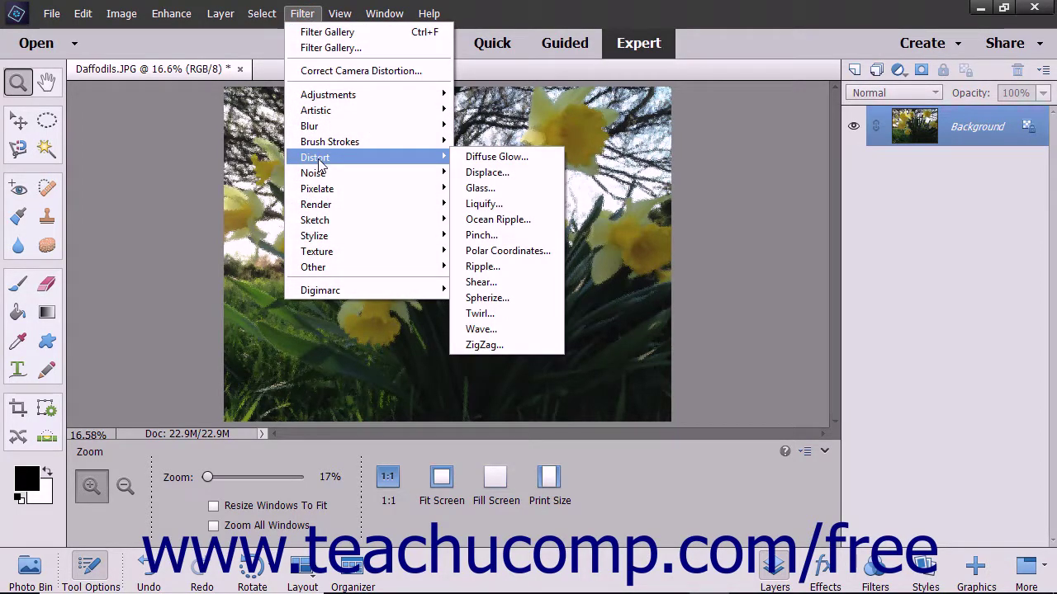
click(511, 221)
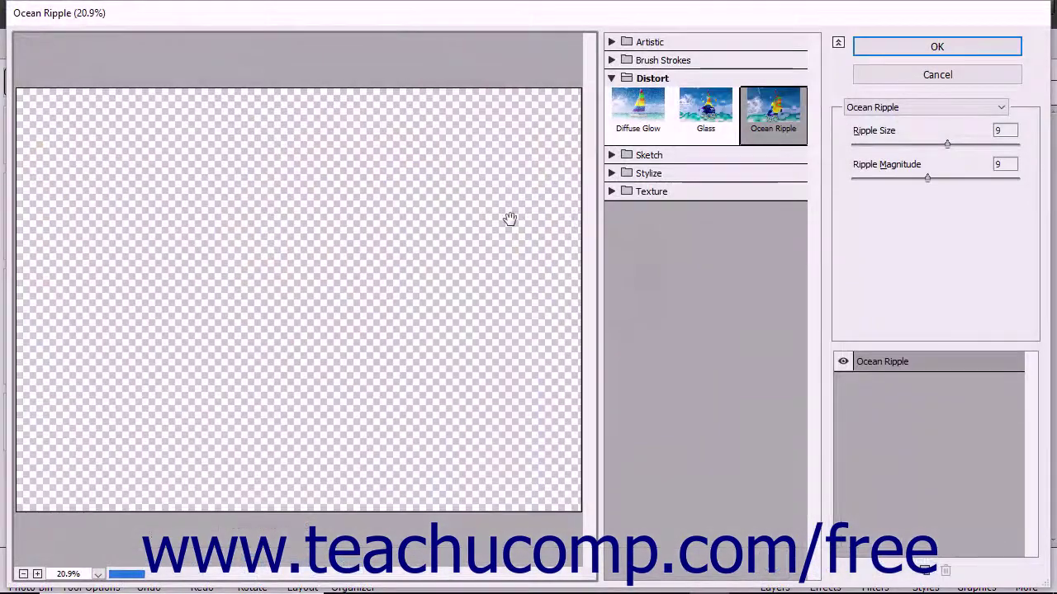
click(907, 49)
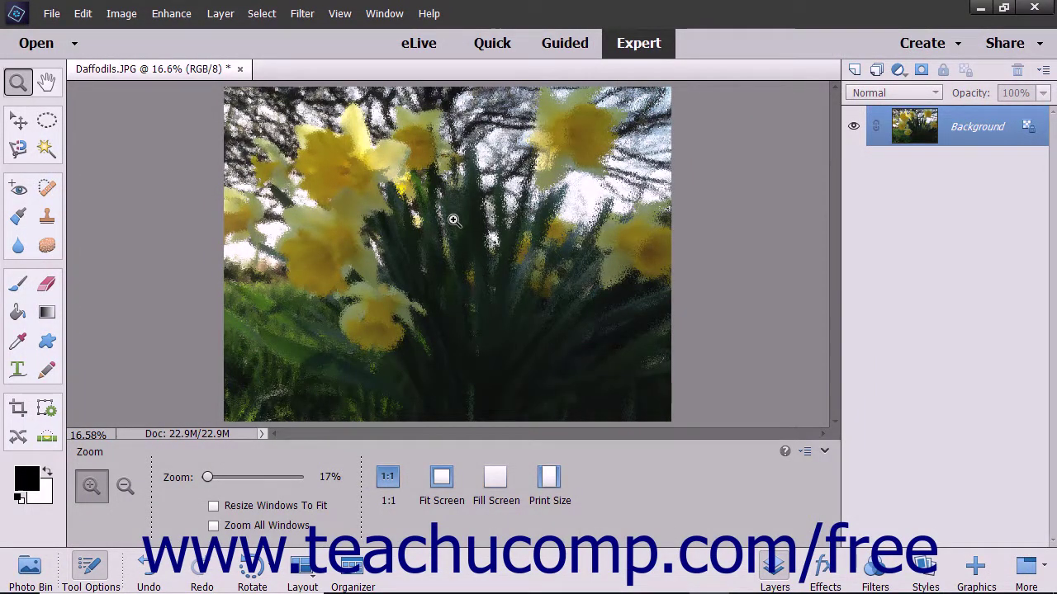
click(89, 14)
click(124, 32)
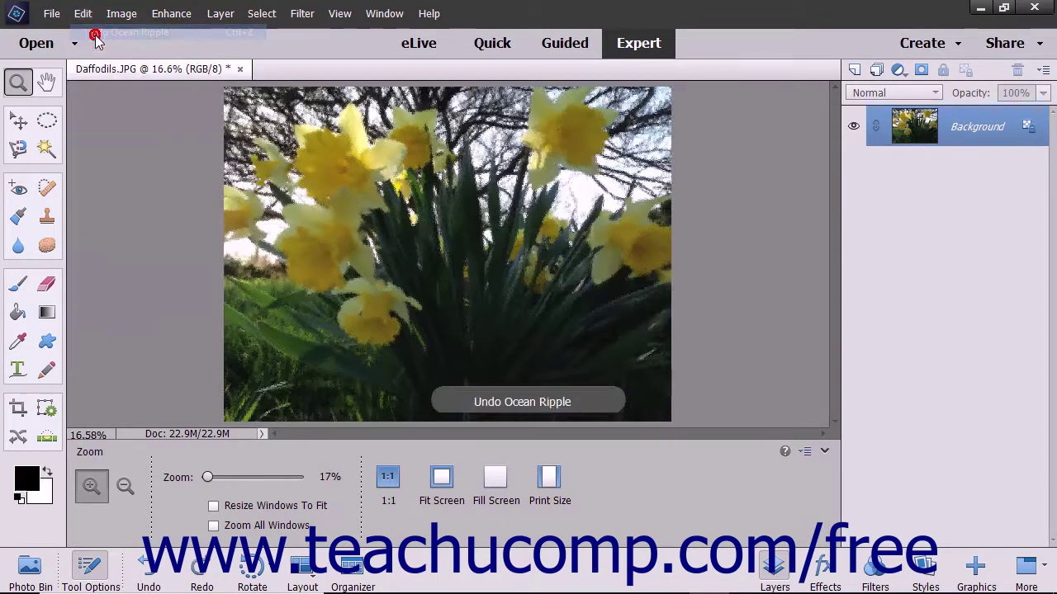